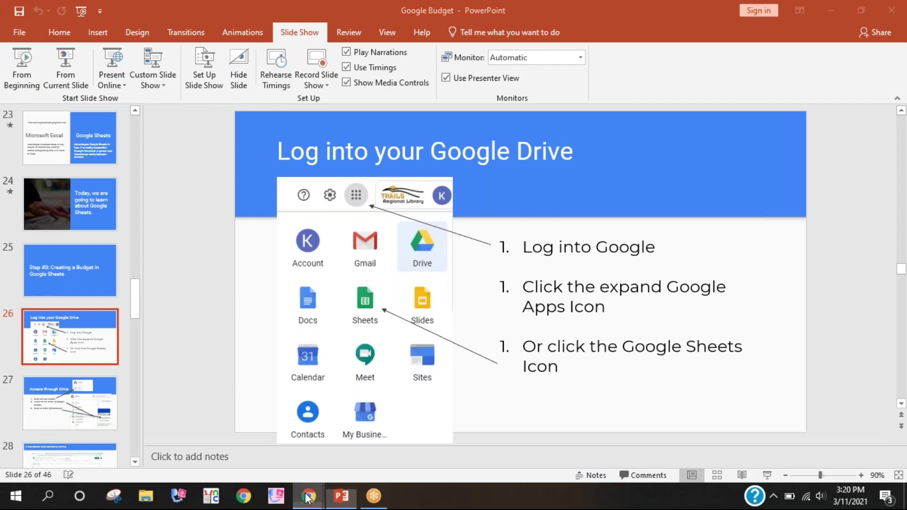
Switch to the Gmail inbox in Chrome and open Google Drive from the Google apps
left_click(366, 453)
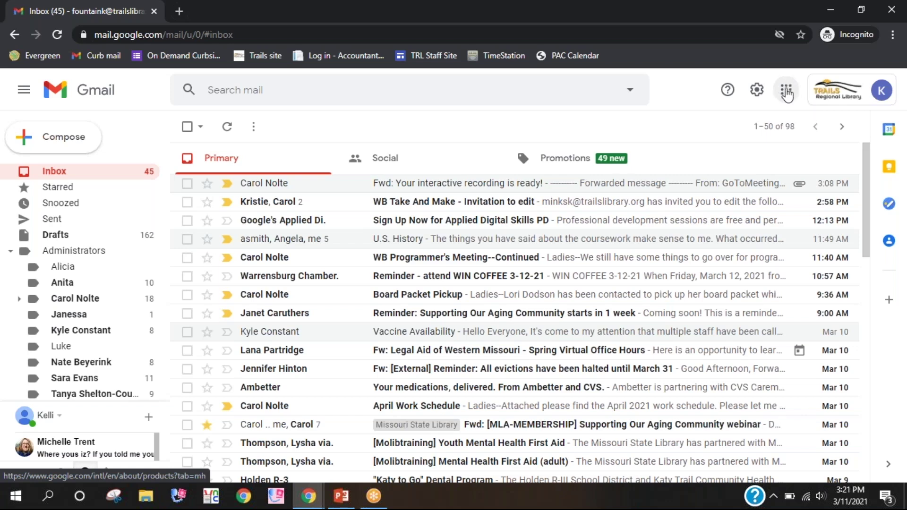
left_click(786, 92)
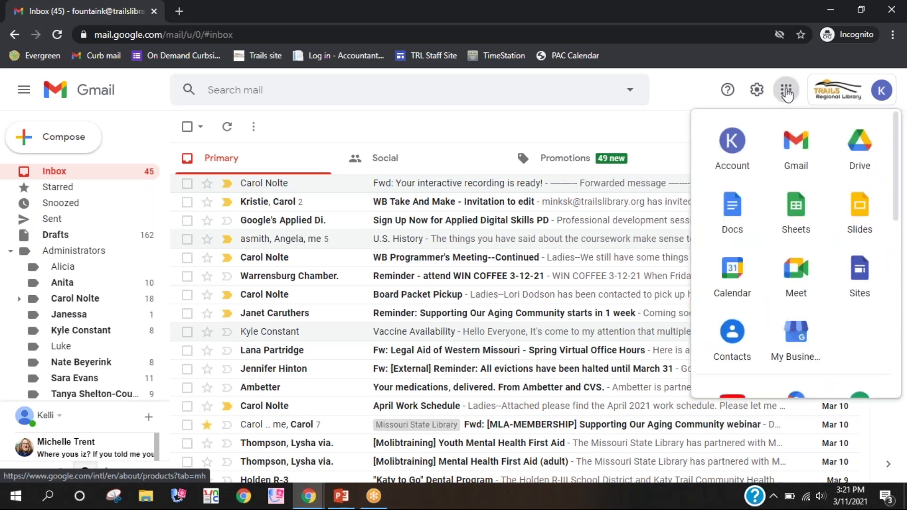
left_click(863, 161)
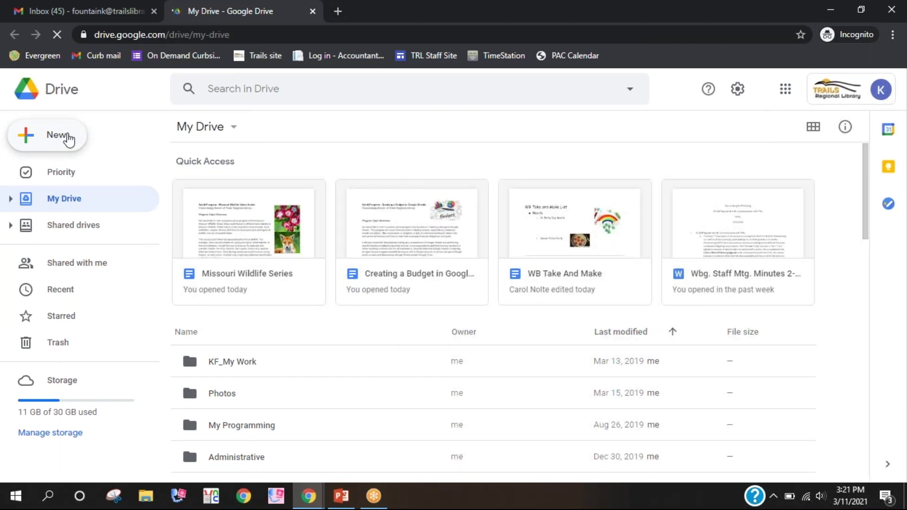
Create a new blank Google Sheets spreadsheet in My Drive
left_click(68, 138)
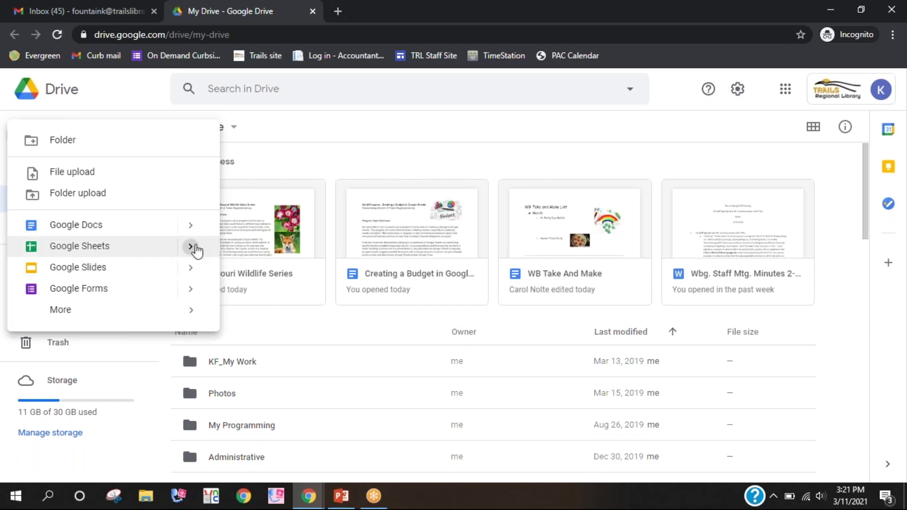
left_click(195, 248)
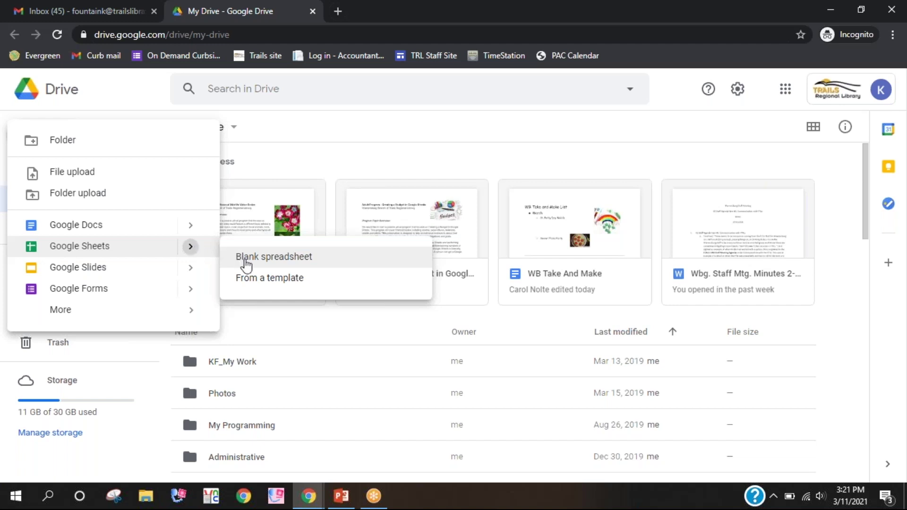
left_click(256, 263)
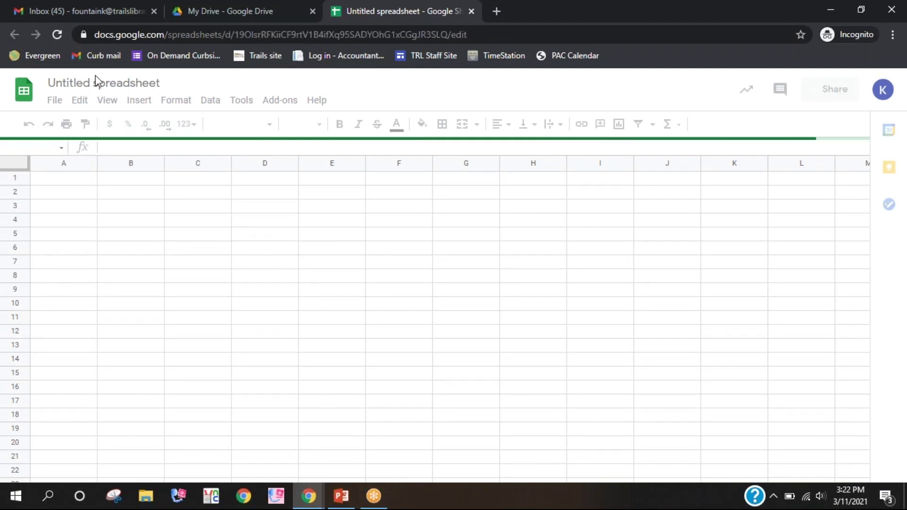
Rename the untitled spreadsheet file as Monthly Budget
left_click(149, 85)
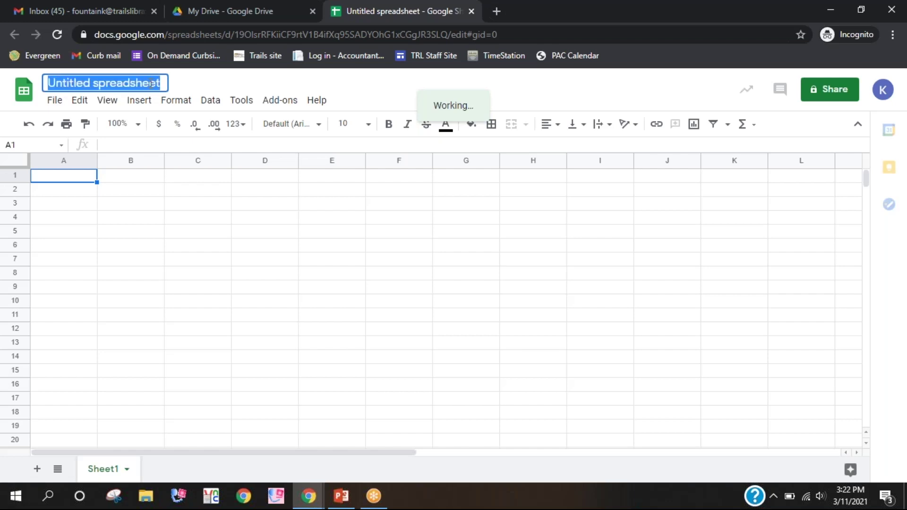
key("BackSpace")
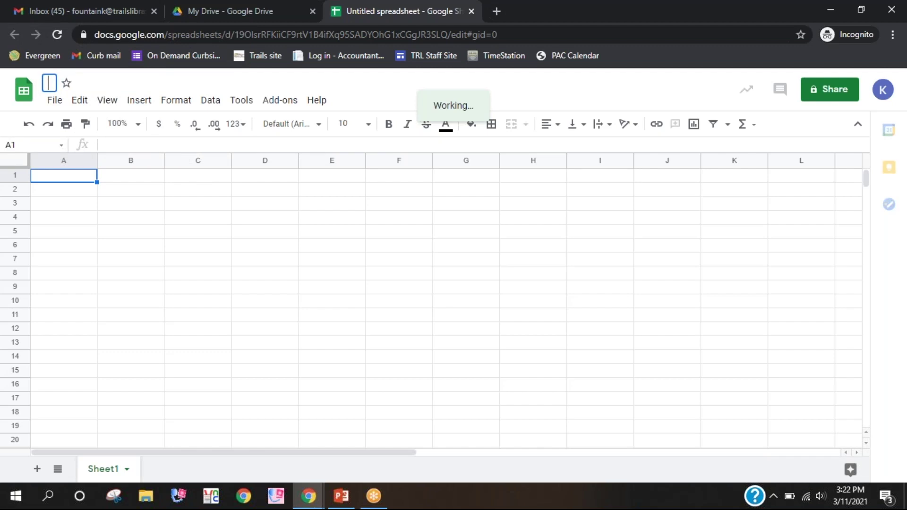
type("Mon")
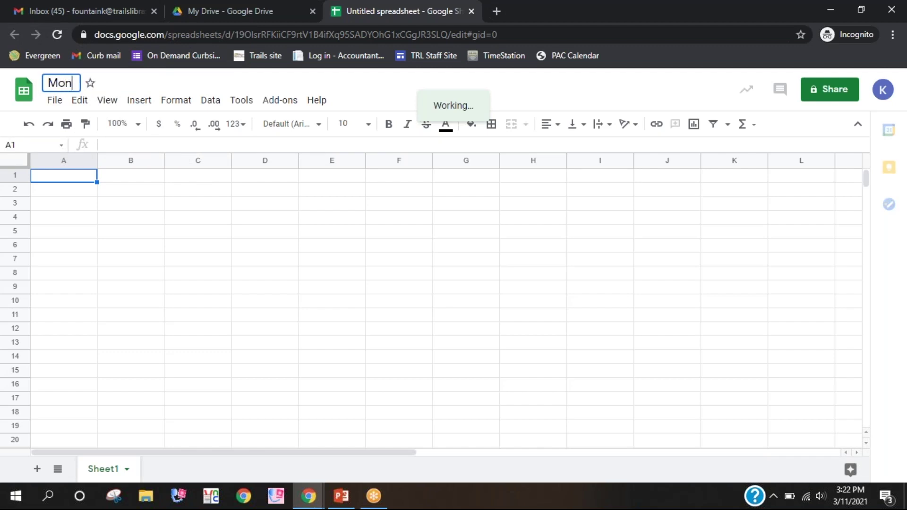
type("thly")
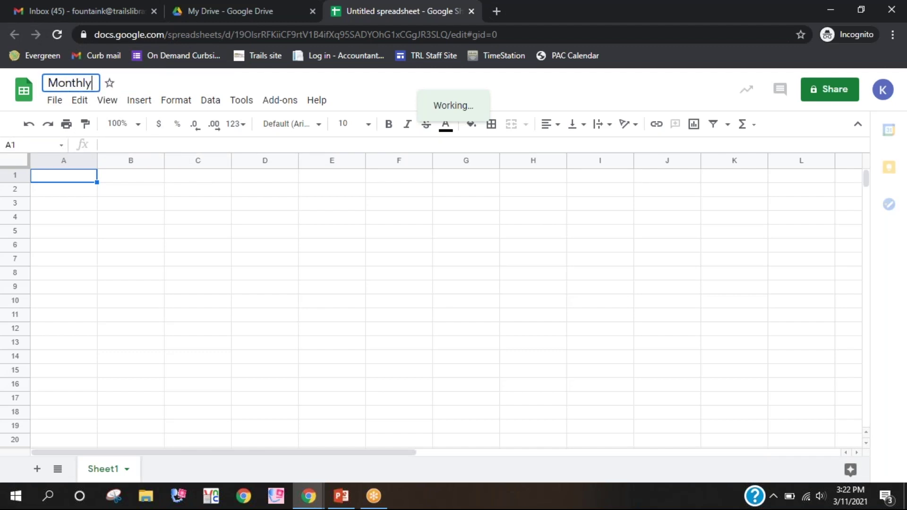
type(" Budget")
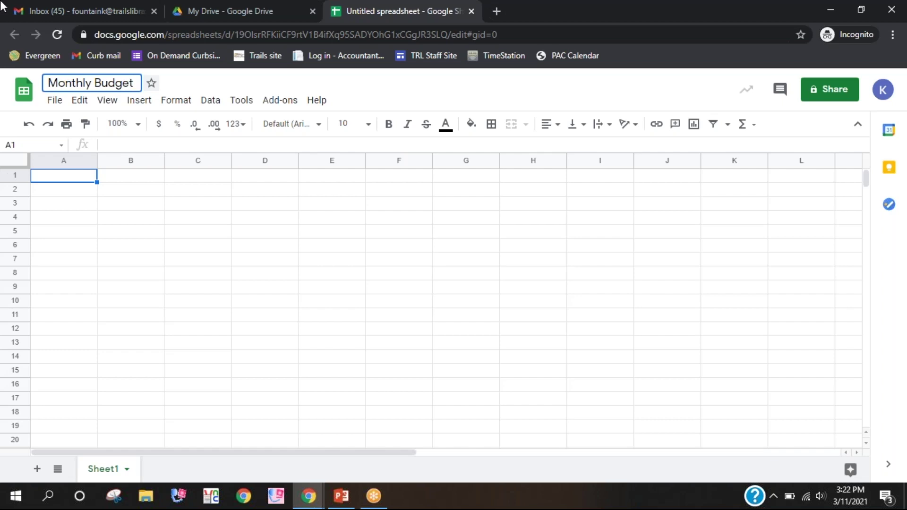
left_click(54, 101)
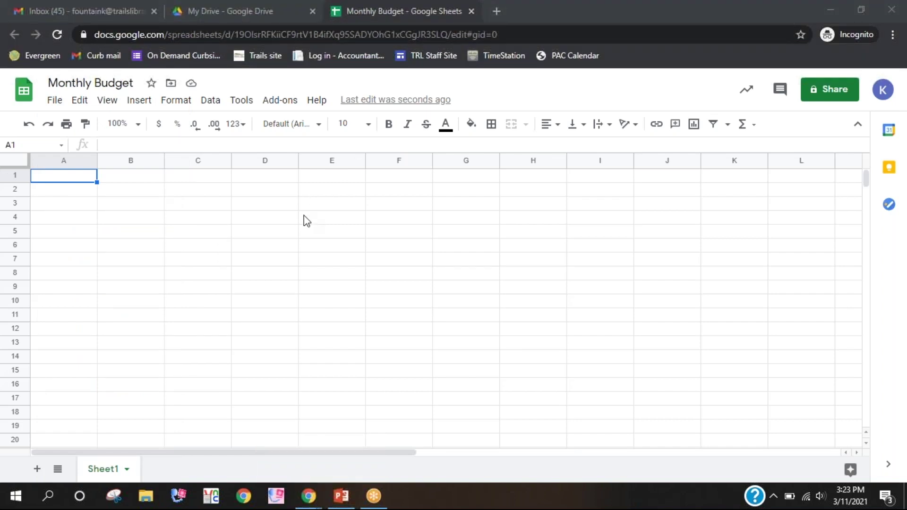
Enter the title Monthly Budget in cell A1
left_click(75, 176)
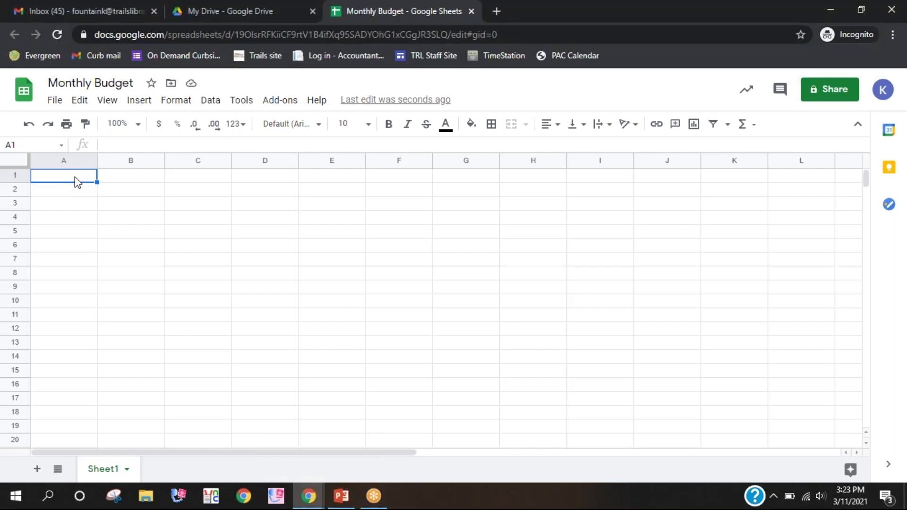
type("Monthl")
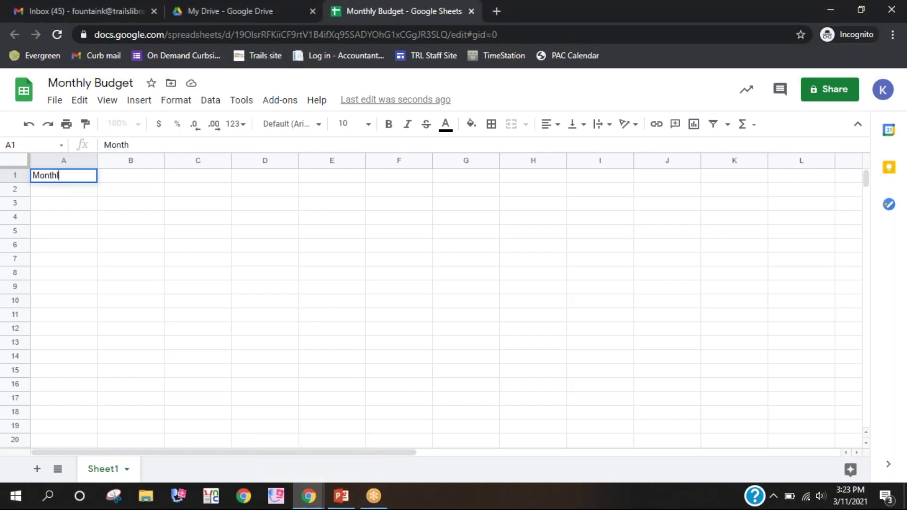
type("y Budget")
key("Return")
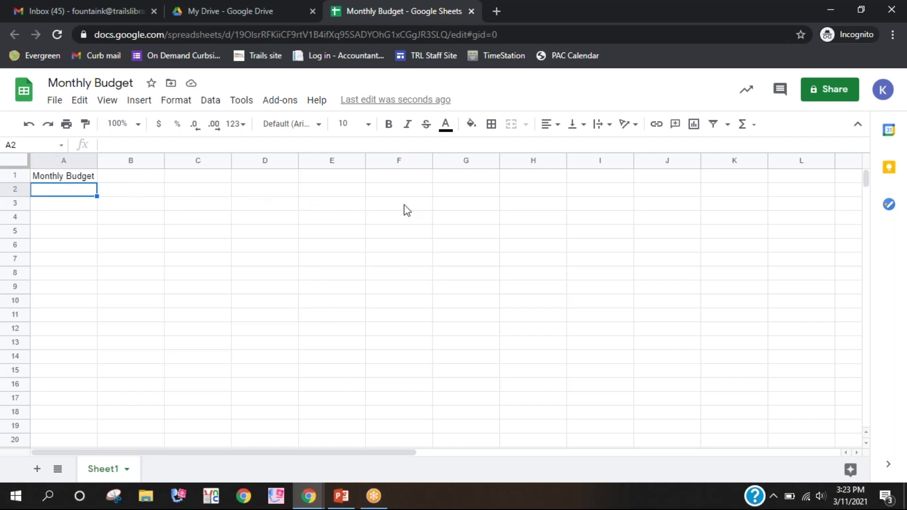
Enter the column headings Date, Name and Amount in cells A3 to C3
left_click(70, 208)
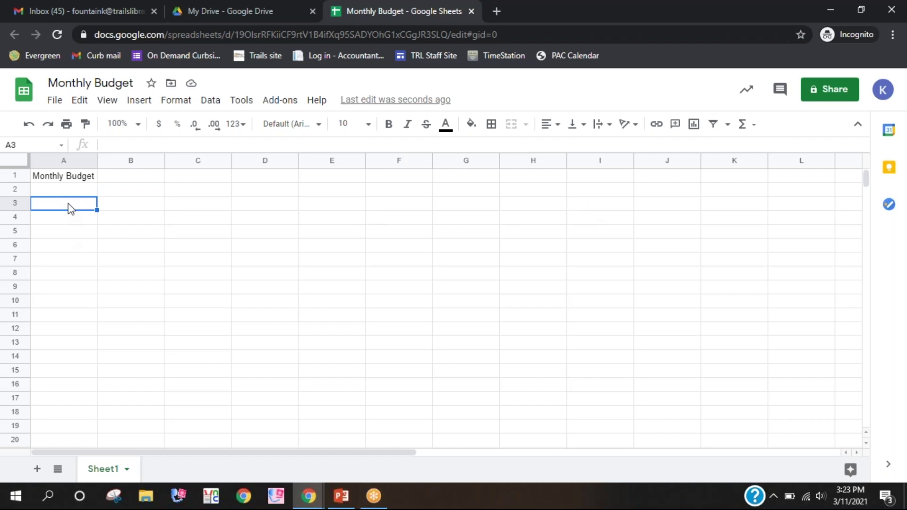
type("Date")
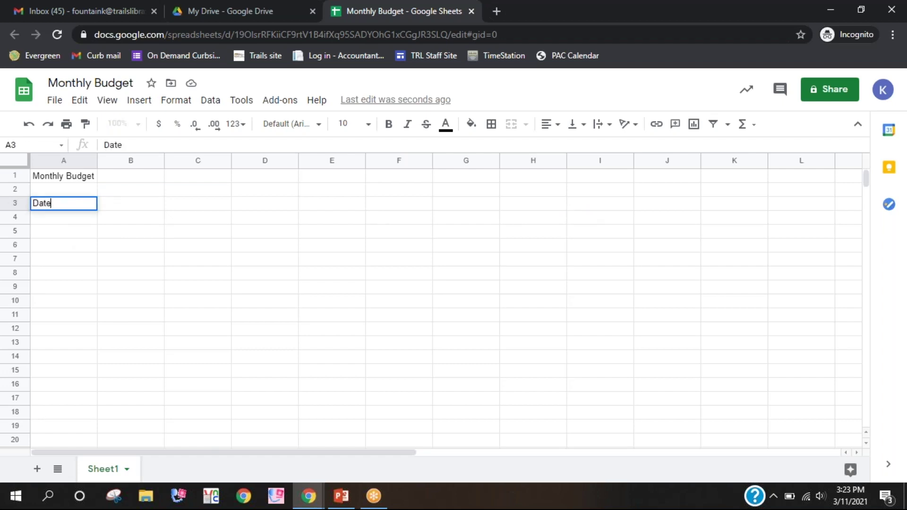
key("Tab")
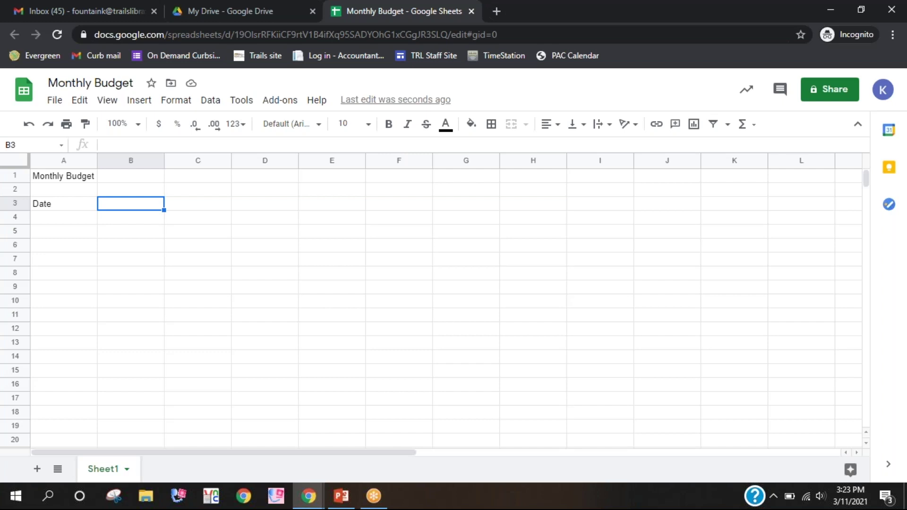
type("Name")
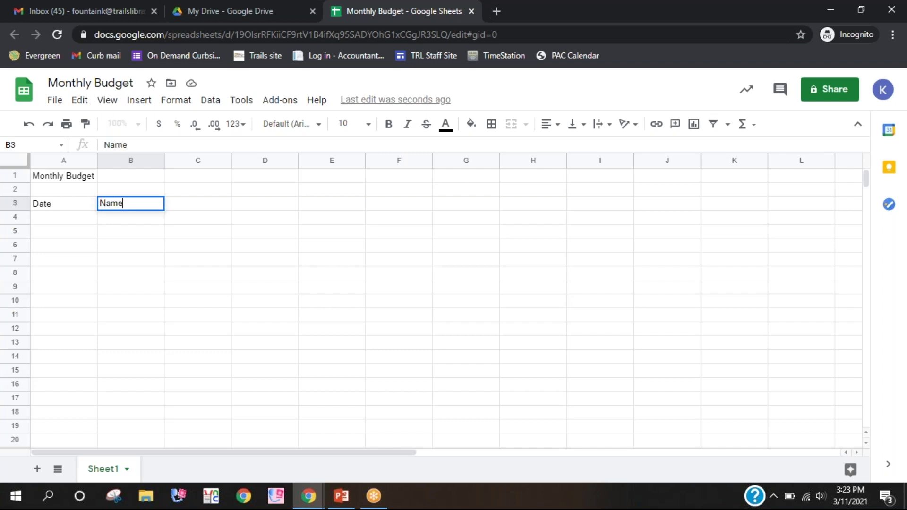
key("Tab")
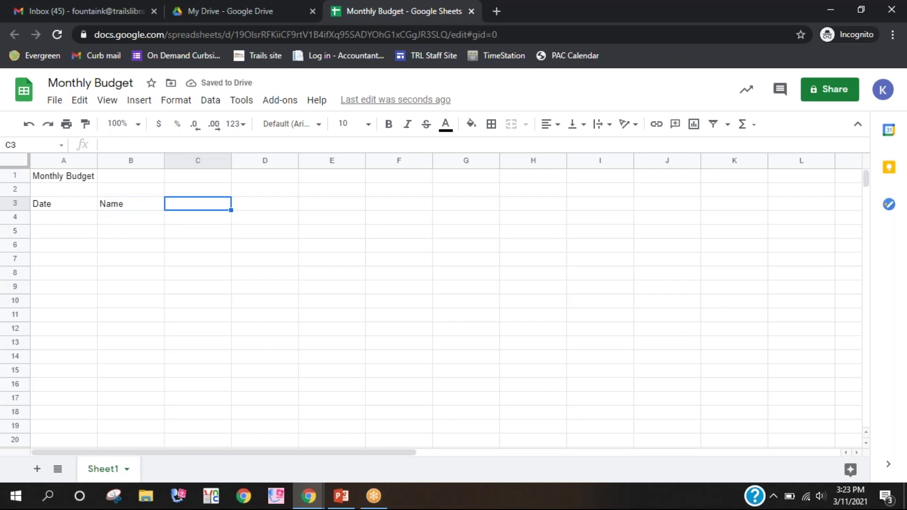
type("Amount")
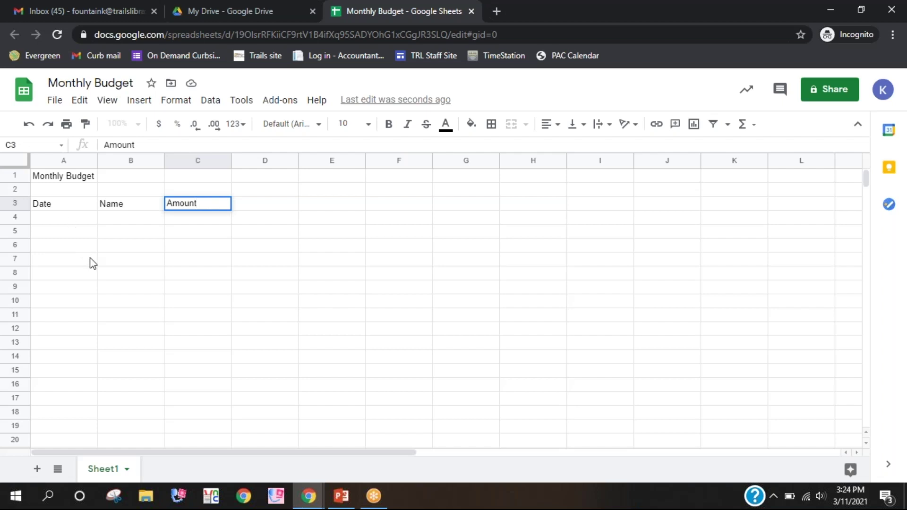
List the budget items Payroll, Electric, Mortgage, Water and Internet under the Name heading in cells B4 to B8
left_click(127, 222)
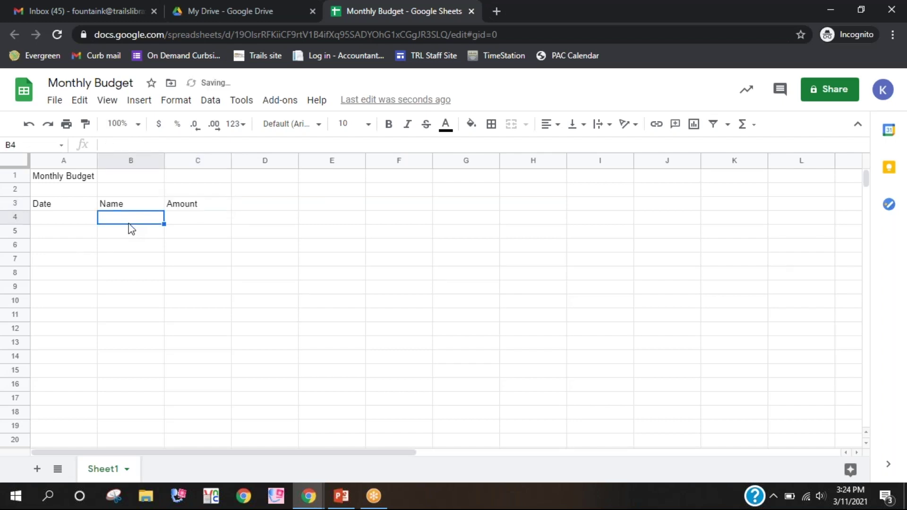
type("Pay")
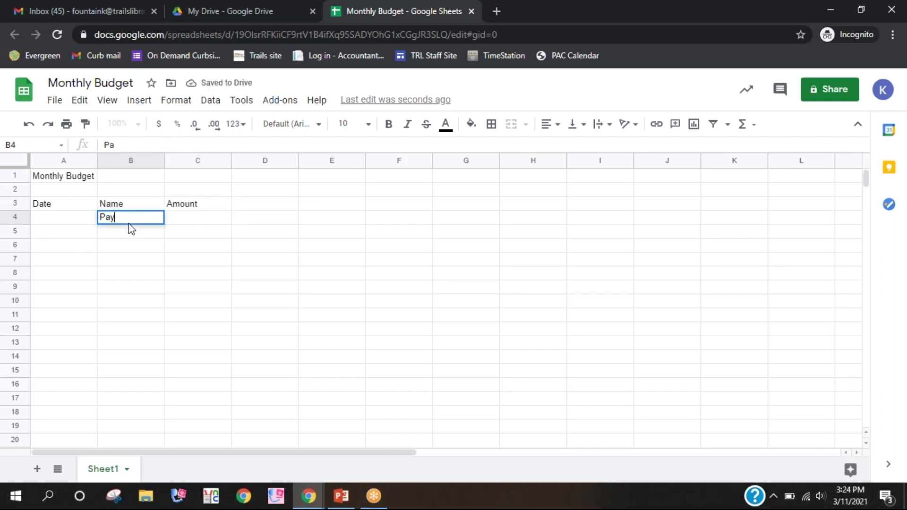
type("roll")
key("Return")
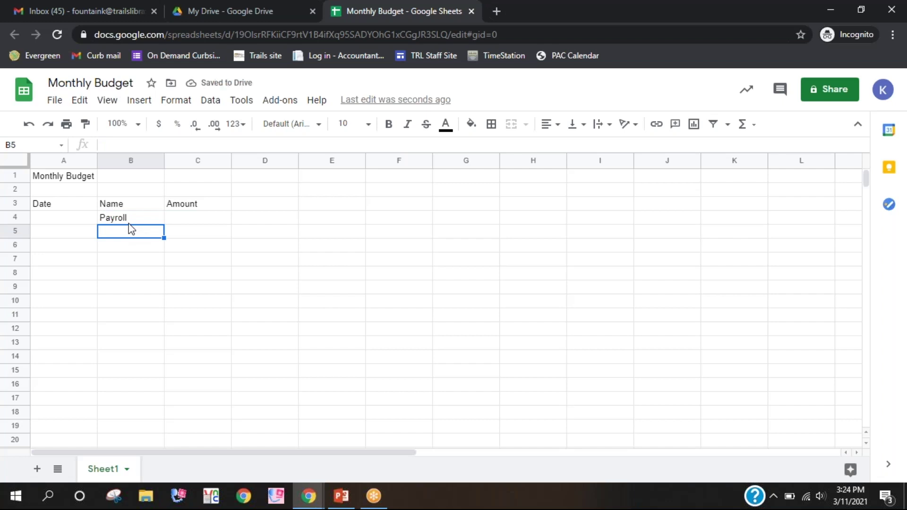
type("Electri")
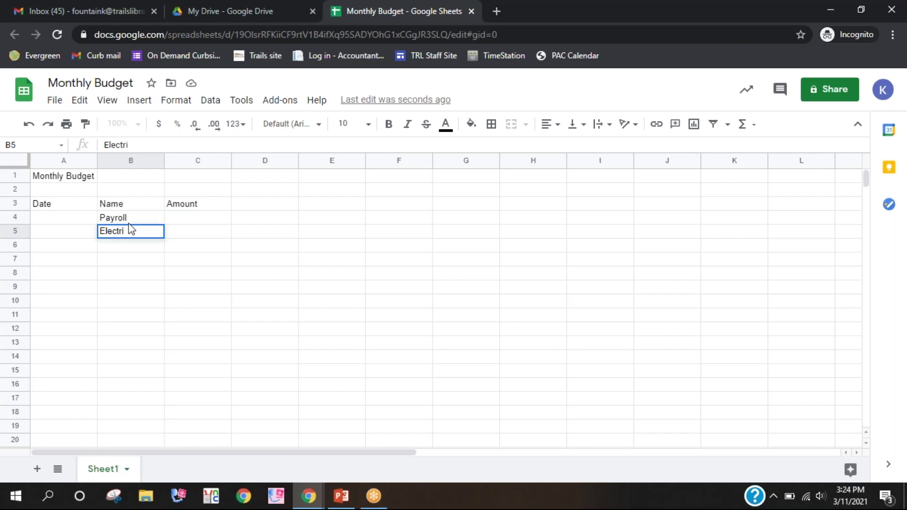
type("c")
key("Return")
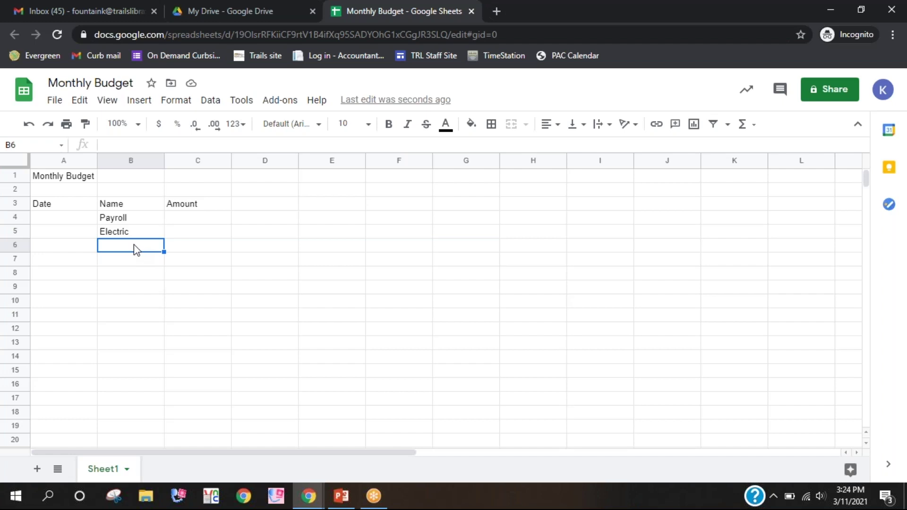
type("Mort")
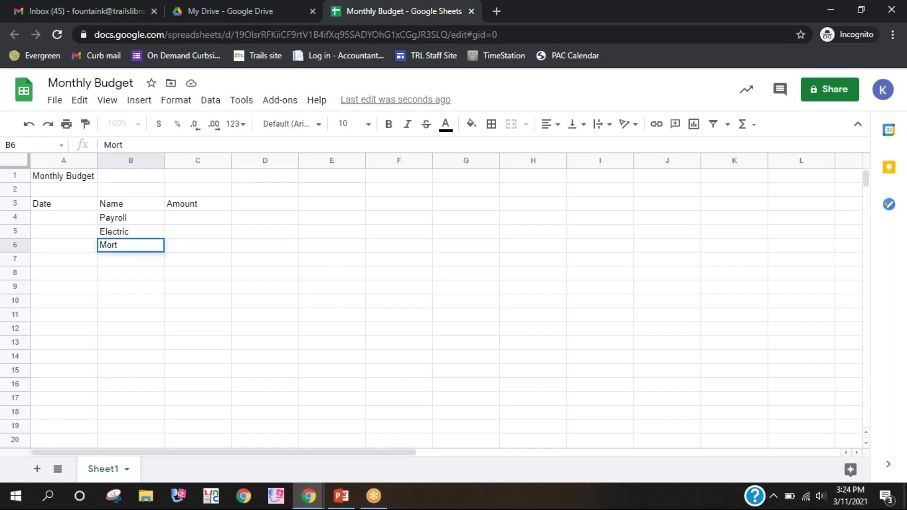
type("gage")
key("Return")
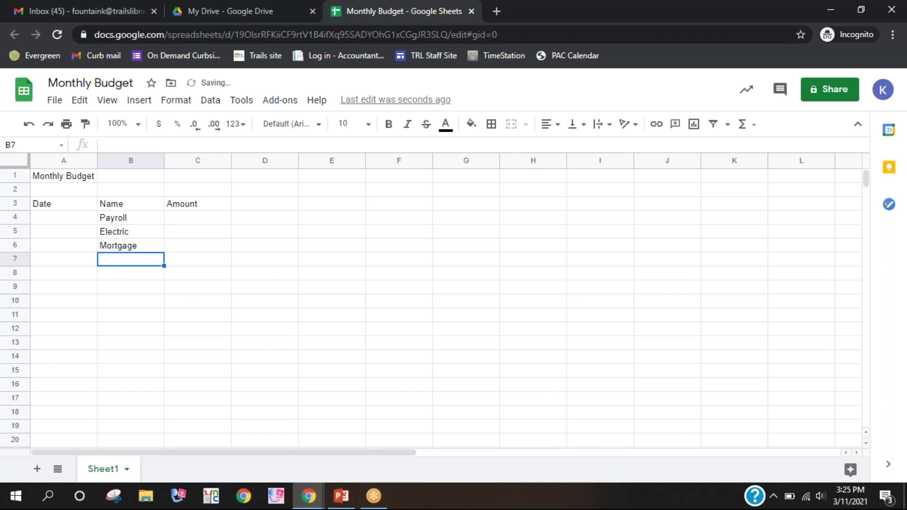
type("Water")
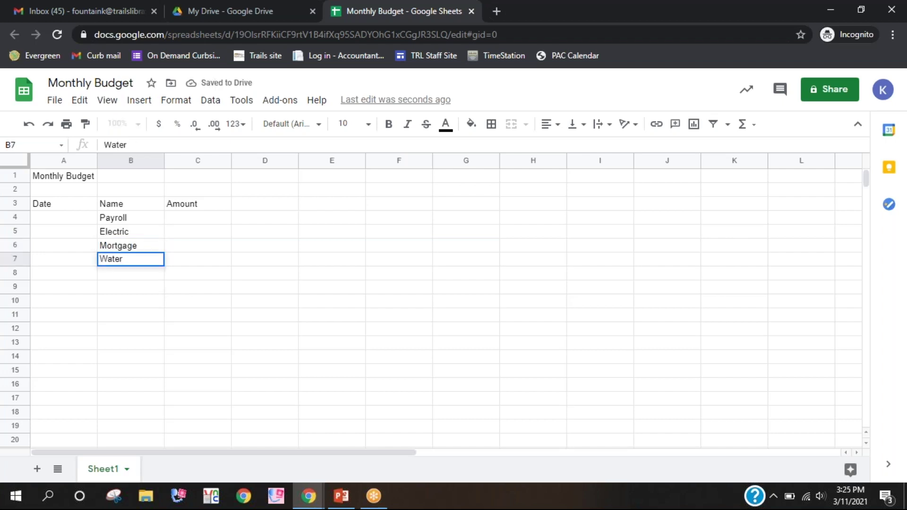
key("Return")
type("Internet")
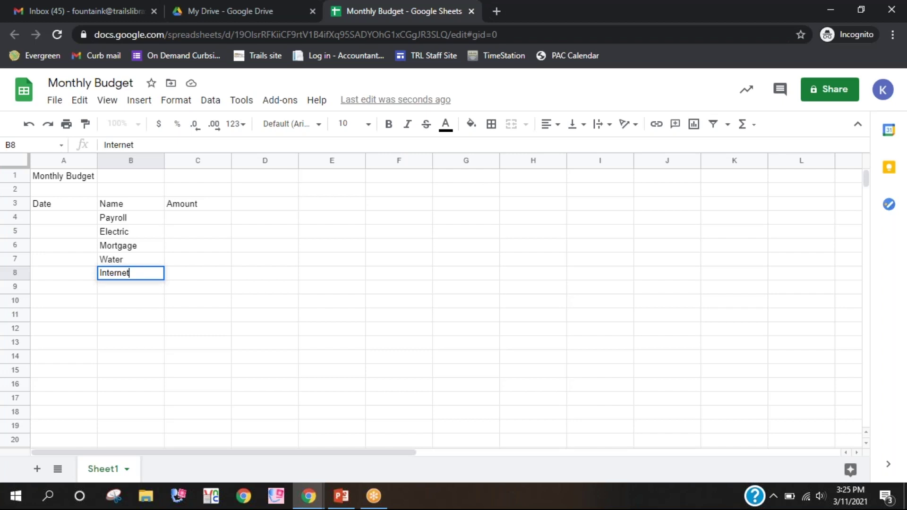
key("Return")
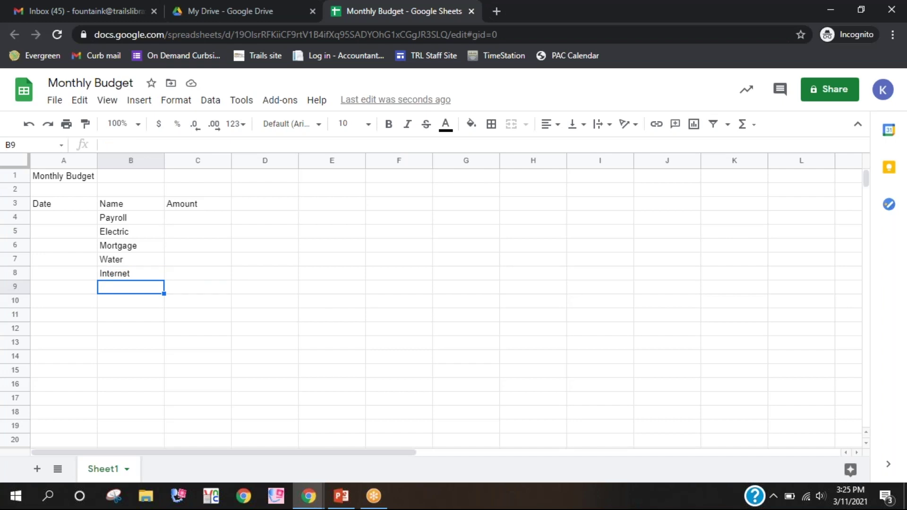
left_click(199, 223)
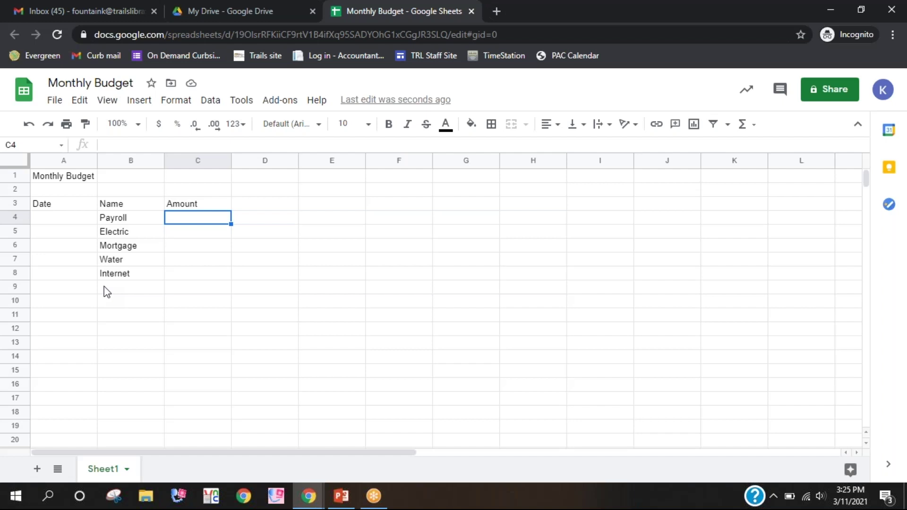
Switch to the Google Budget presentation in PowerPoint and present from slide 27 through to the Payroll or Other Income Cycle slide
left_click(338, 499)
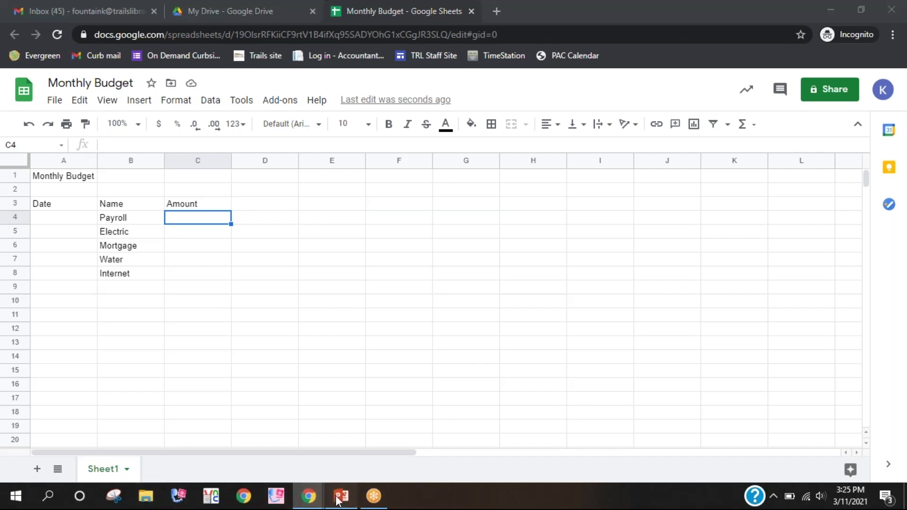
left_click(87, 395)
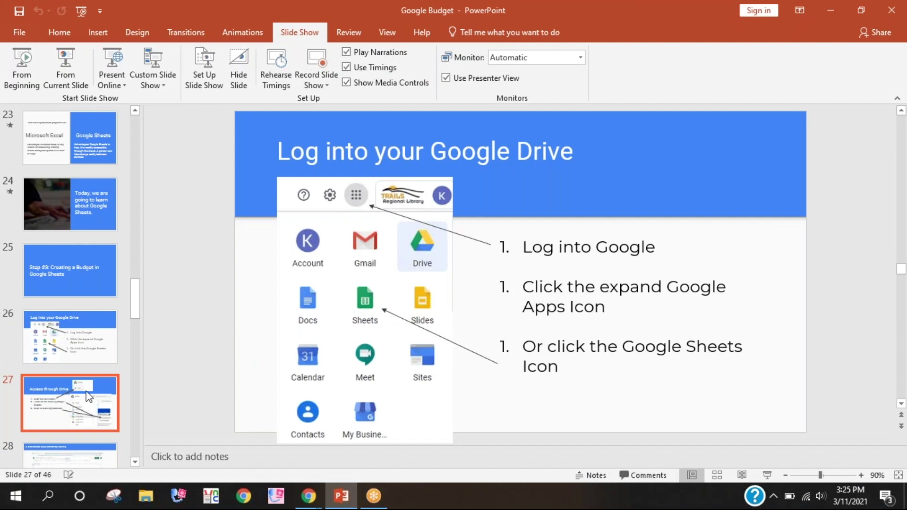
left_click(65, 62)
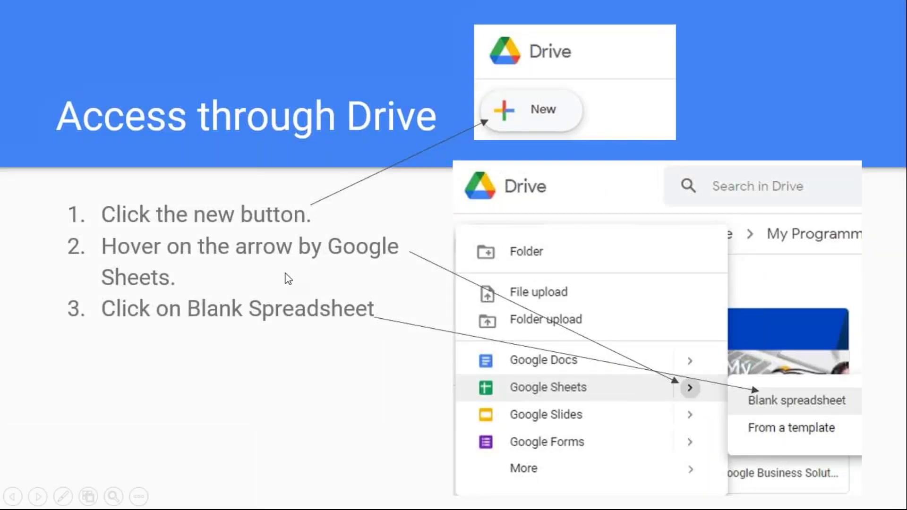
key("Right")
key("Right")
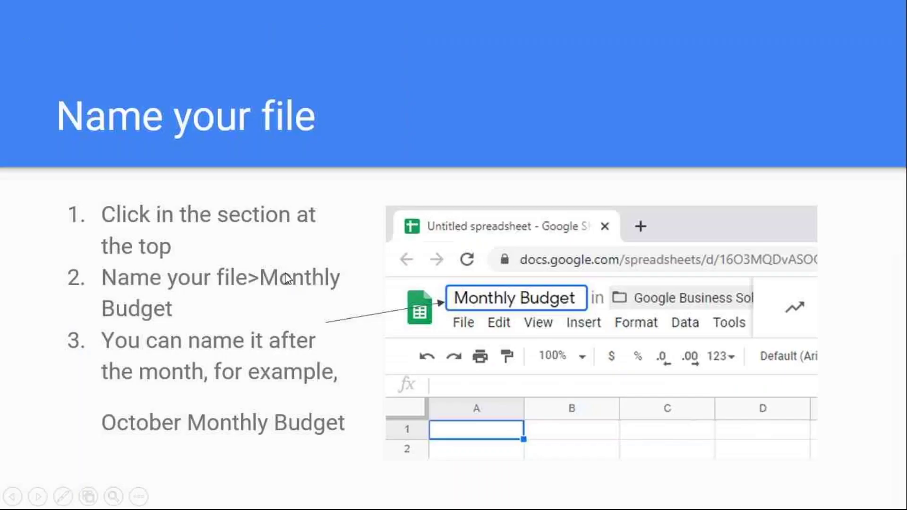
key("Right")
key("Right")
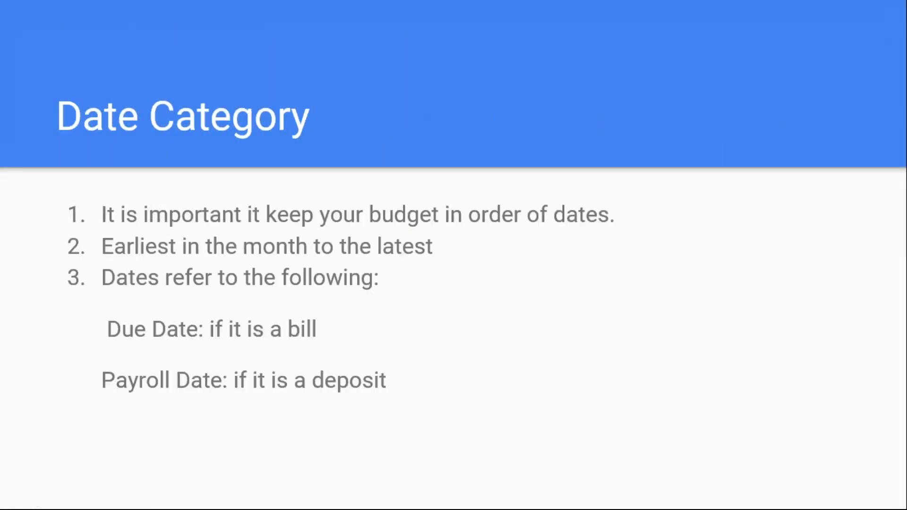
key("Right")
key("Right")
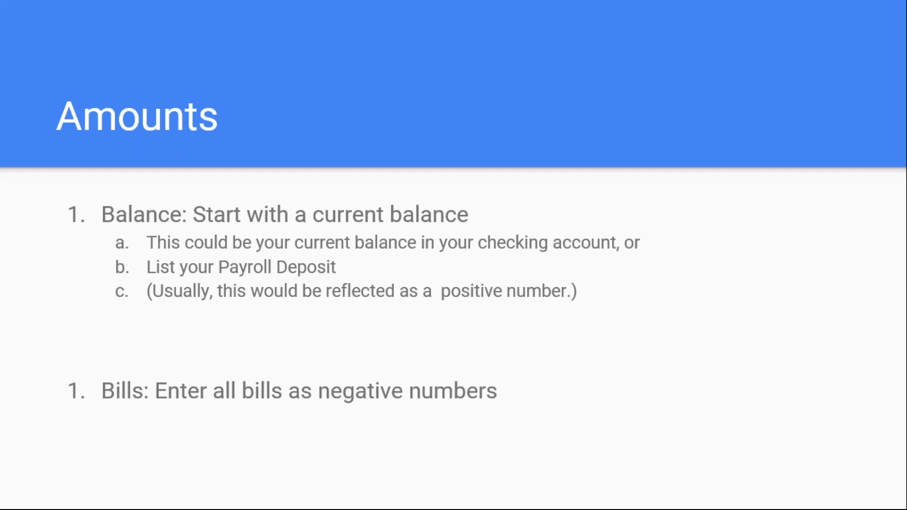
key("Right")
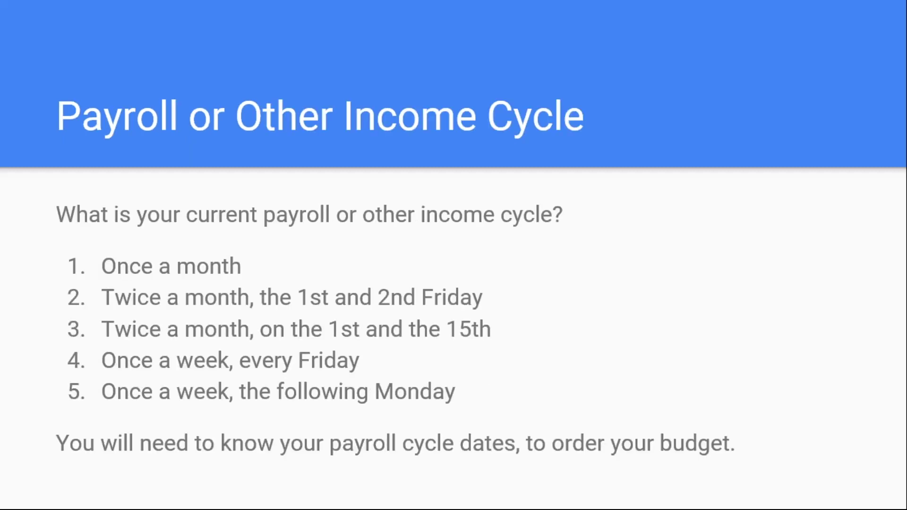